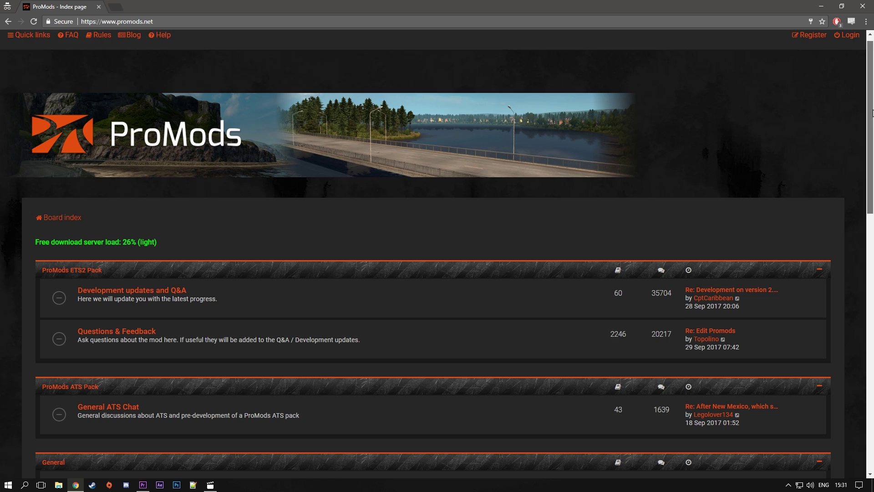
{"action": "mouse_move", "coordinate": [870, 133]}
{"action": "left_mouse_down"}
{"action": "mouse_move", "coordinate": [870, 166]}
{"action": "mouse_move", "coordinate": [870, 80]}
{"action": "left_mouse_up"}
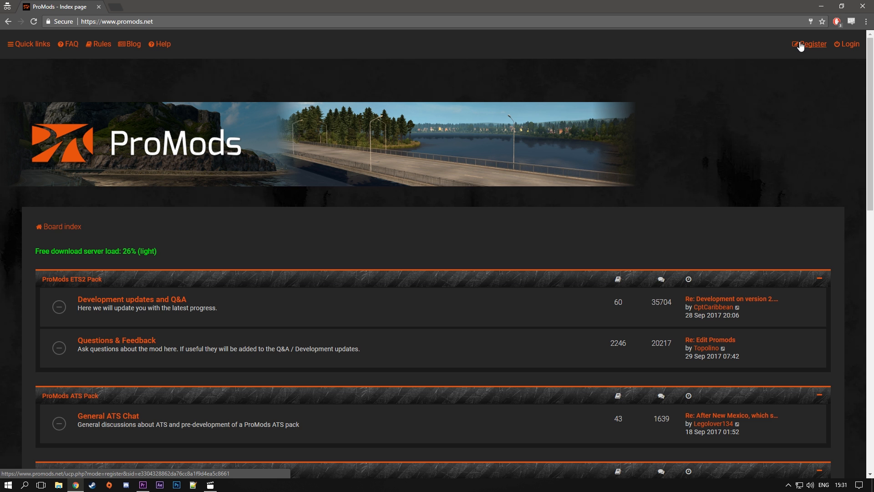
- Accept the forum registration terms, then switch to the login page instead
{"action": "left_click", "coordinate": [814, 43]}
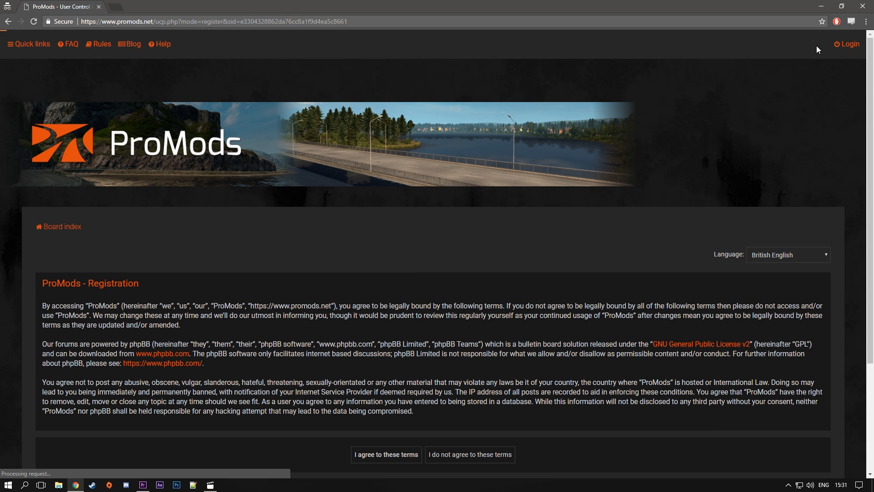
{"action": "scroll", "coordinate": [827, 47], "scroll_direction": "down", "scroll_amount": 1}
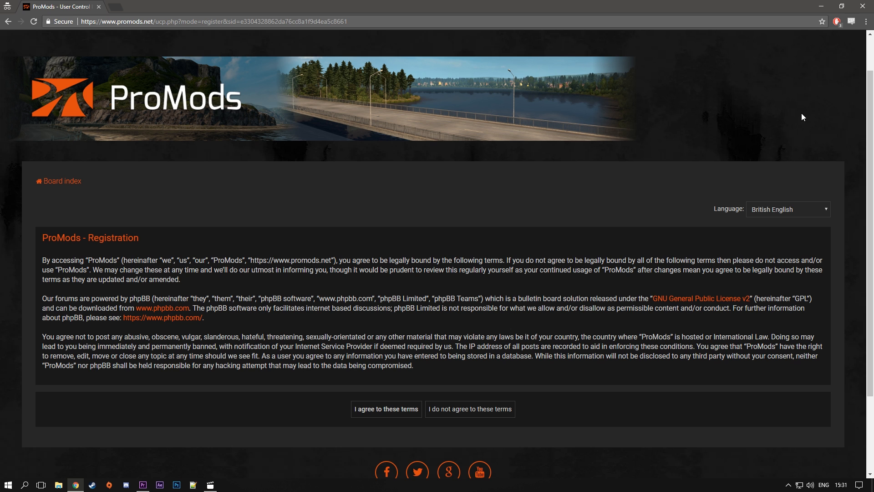
{"action": "left_click", "coordinate": [393, 408]}
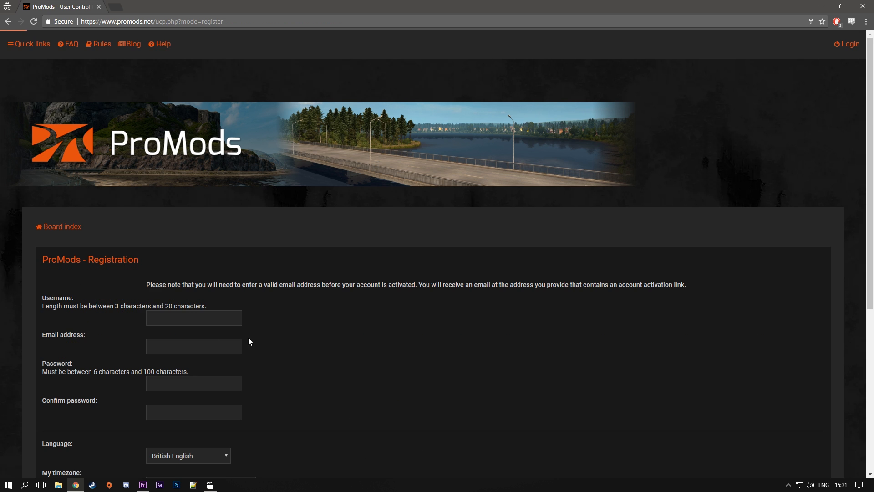
{"action": "scroll", "coordinate": [248, 337], "scroll_direction": "down", "scroll_amount": 3}
{"action": "scroll", "coordinate": [286, 304], "scroll_direction": "up", "scroll_amount": 1}
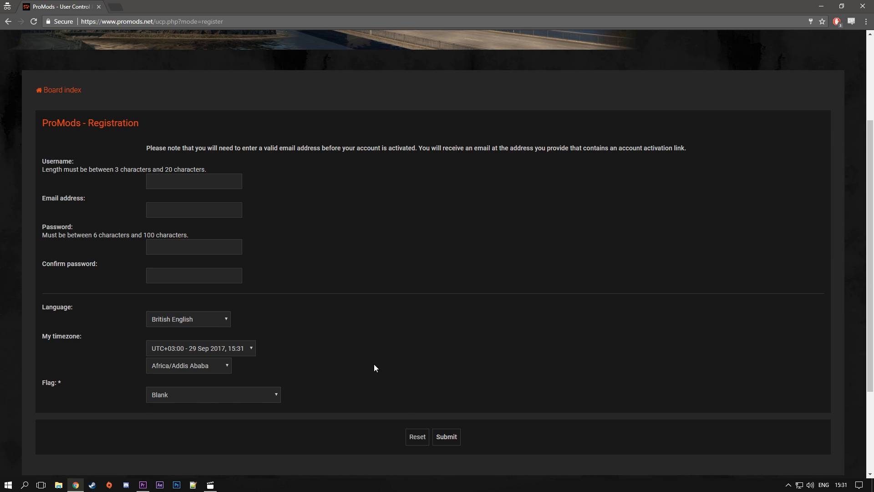
{"action": "scroll", "coordinate": [546, 311], "scroll_direction": "up", "scroll_amount": 2}
{"action": "scroll", "coordinate": [570, 284], "scroll_direction": "up", "scroll_amount": 1}
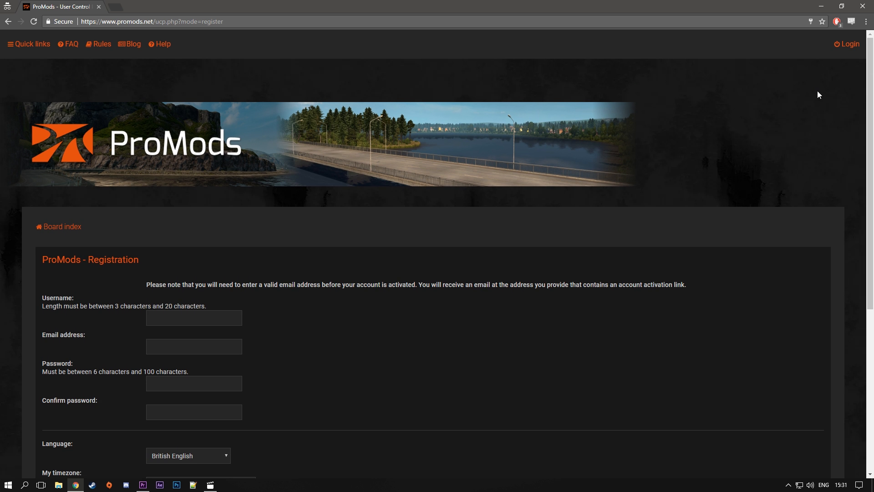
{"action": "left_click", "coordinate": [847, 44]}
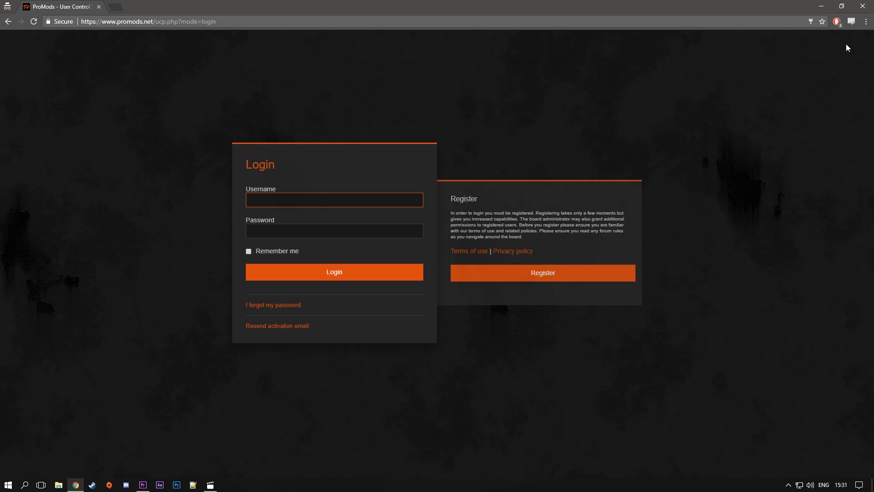
- Log in with the saved autofill account credentials
{"action": "left_click", "coordinate": [360, 205]}
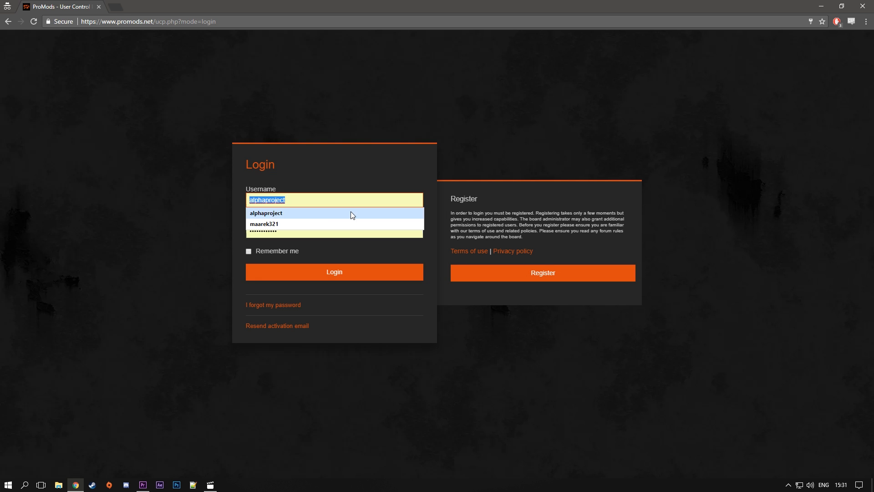
{"action": "left_click", "coordinate": [350, 211]}
{"action": "left_click", "coordinate": [335, 273]}
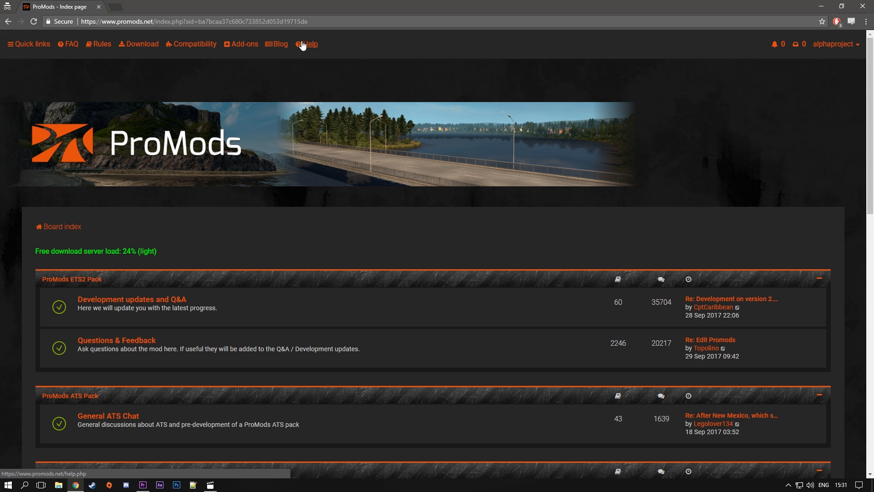
- Go to the Download page and try confirming English as the installation language
{"action": "left_click", "coordinate": [143, 45]}
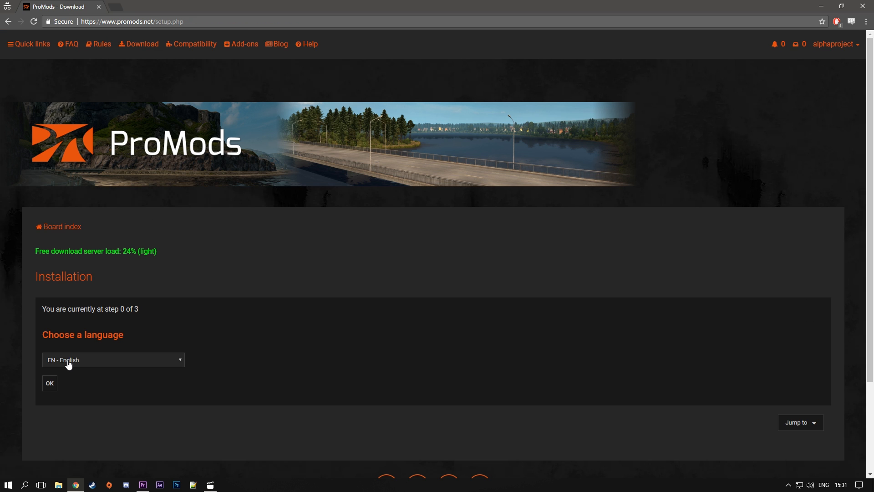
{"action": "left_click", "coordinate": [69, 361]}
{"action": "left_click", "coordinate": [68, 361]}
{"action": "left_click", "coordinate": [49, 385]}
- Reselect EN - English and confirm to advance to installation step 1
{"action": "left_click", "coordinate": [62, 360]}
{"action": "left_click", "coordinate": [67, 192]}
{"action": "left_click", "coordinate": [49, 385]}
{"action": "scroll", "coordinate": [125, 324], "scroll_direction": "down", "scroll_amount": 1}
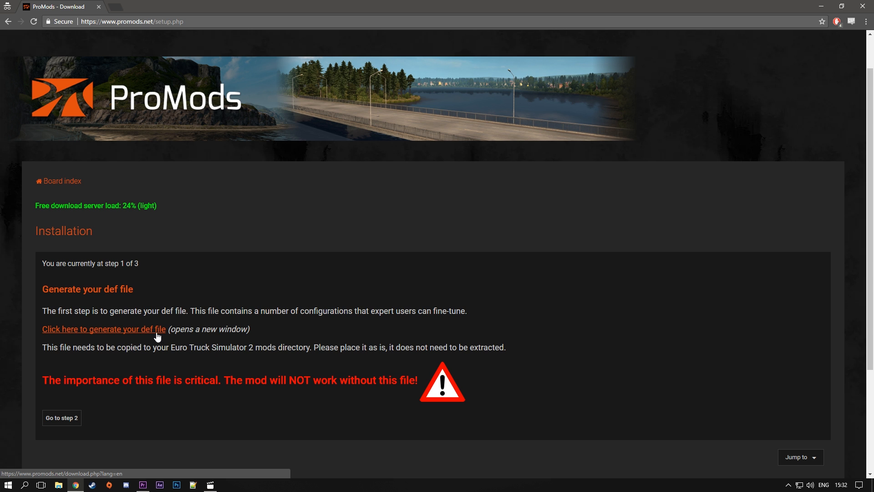
- Review the def generator options, keeping defaults such as Silver advisor map road colour
{"action": "left_click", "coordinate": [103, 330]}
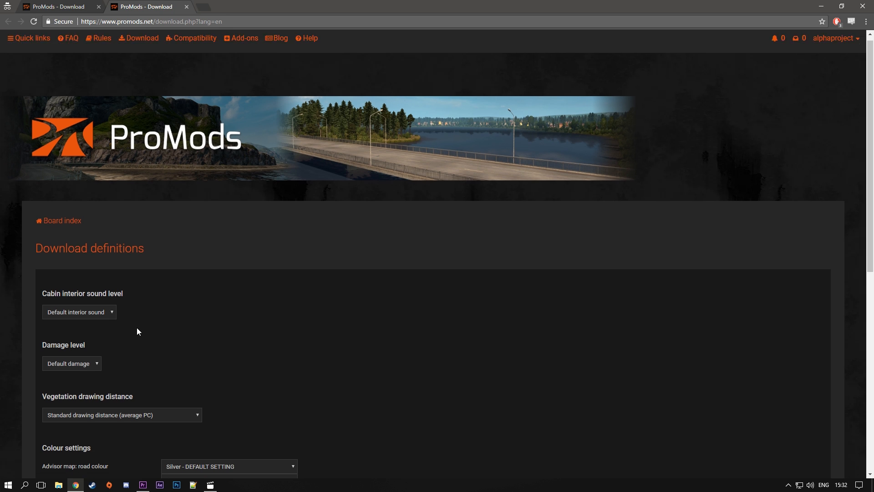
{"action": "scroll", "coordinate": [101, 332], "scroll_direction": "down", "scroll_amount": 2}
{"action": "scroll", "coordinate": [193, 309], "scroll_direction": "down", "scroll_amount": 1}
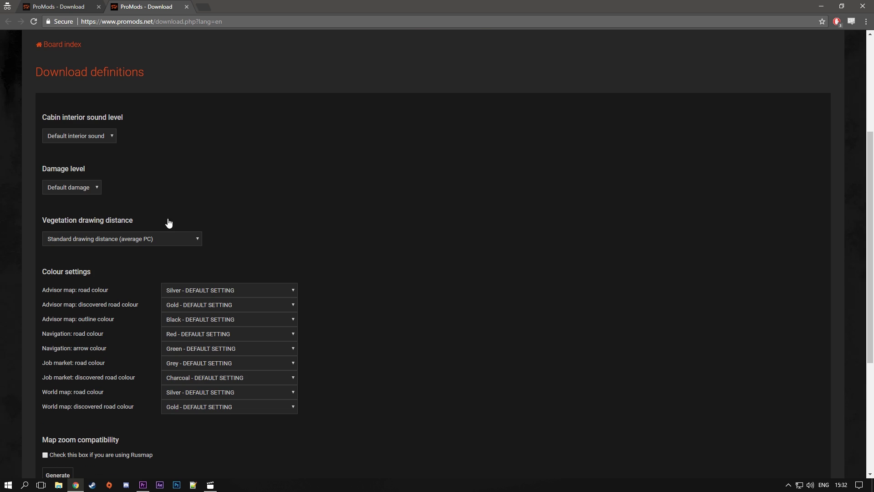
{"action": "left_click", "coordinate": [99, 136]}
{"action": "left_click", "coordinate": [140, 171]}
{"action": "left_click", "coordinate": [96, 187]}
{"action": "left_click", "coordinate": [165, 204]}
{"action": "scroll", "coordinate": [165, 205], "scroll_direction": "down", "scroll_amount": 2}
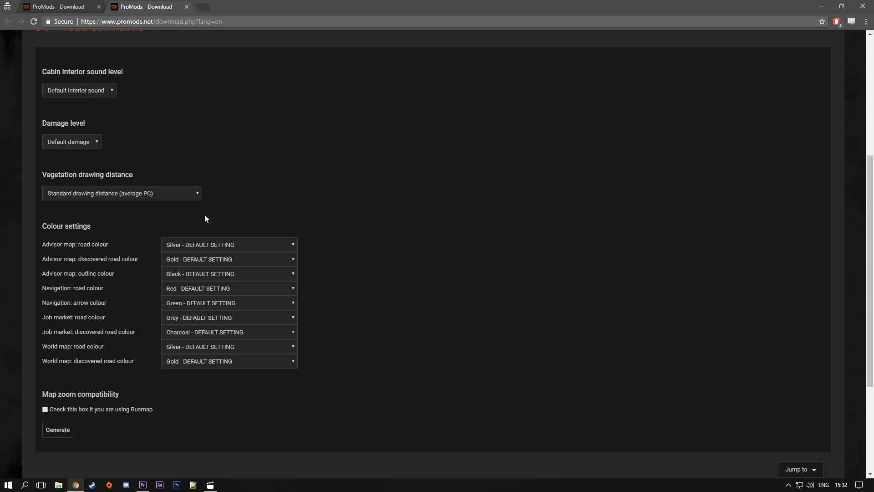
{"action": "left_click", "coordinate": [221, 158]}
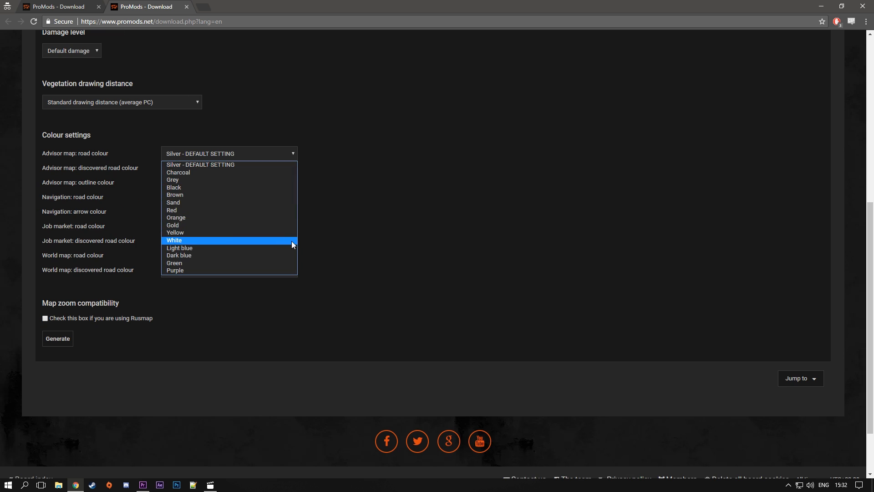
{"action": "left_click", "coordinate": [362, 248]}
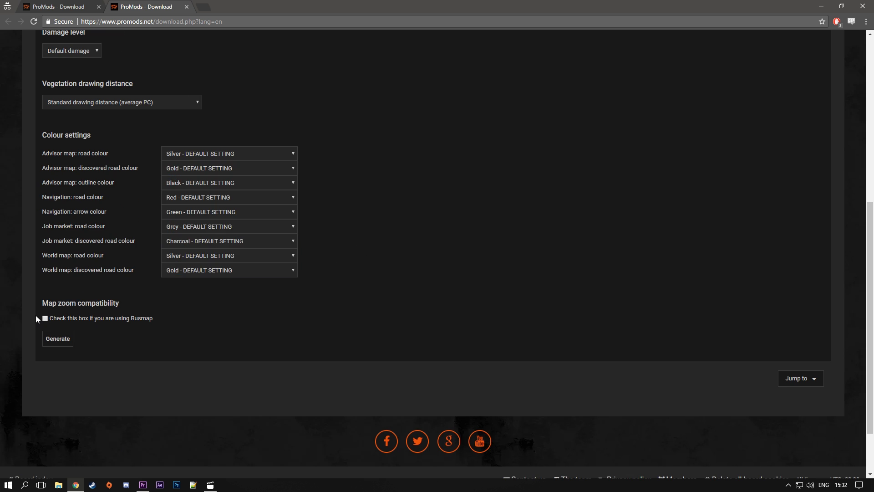
{"action": "scroll", "coordinate": [36, 314], "scroll_direction": "up", "scroll_amount": 2}
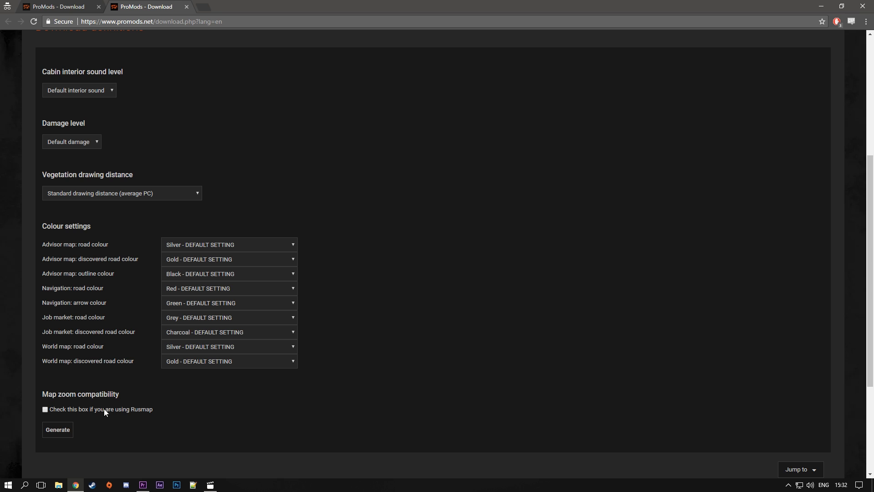
- Turn off Rusmap map zoom compatibility and generate the promods-def .scs download
{"action": "left_click", "coordinate": [44, 409]}
{"action": "left_click", "coordinate": [56, 430]}
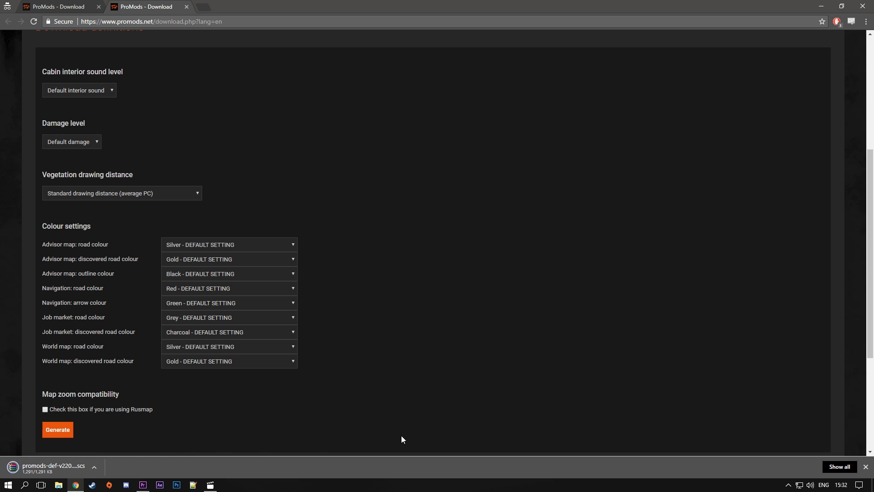
{"action": "left_click", "coordinate": [865, 467]}
{"action": "scroll", "coordinate": [327, 290], "scroll_direction": "up", "scroll_amount": 5}
{"action": "scroll", "coordinate": [207, 177], "scroll_direction": "up", "scroll_amount": 5}
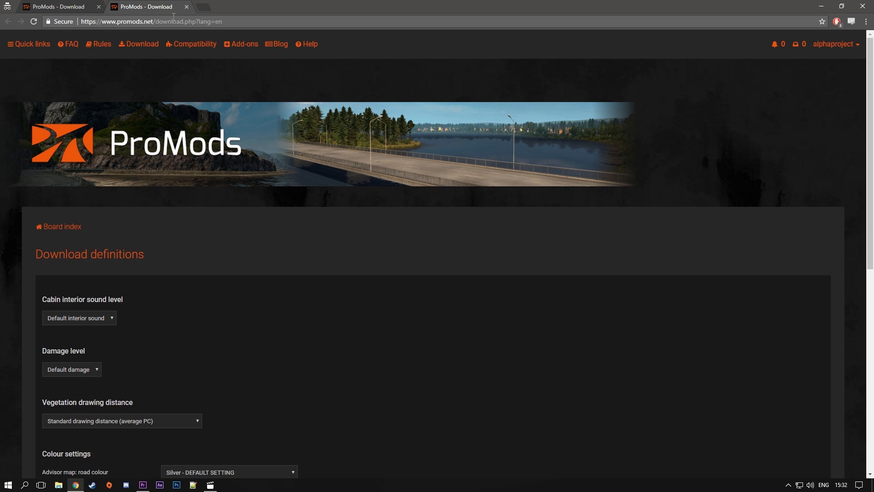
- Return to the installation page, go to step 2 and look at the paid single-archive option
{"action": "left_click", "coordinate": [186, 7]}
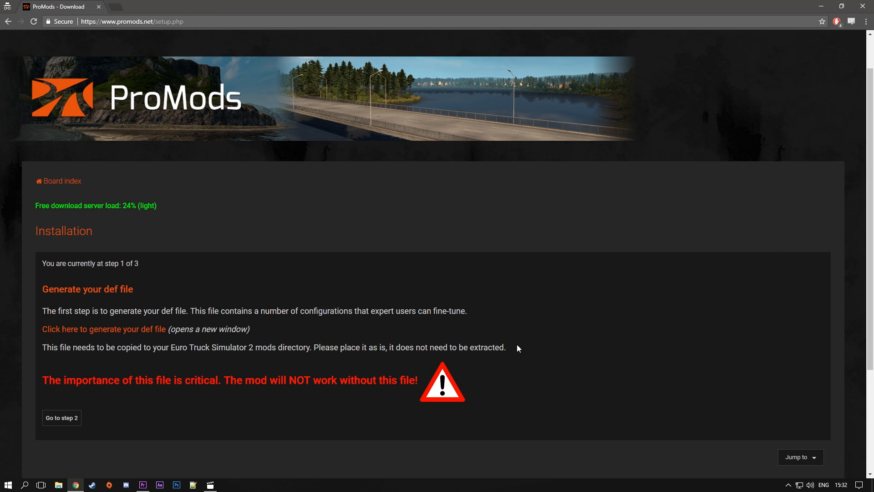
{"action": "scroll", "coordinate": [517, 348], "scroll_direction": "down", "scroll_amount": 2}
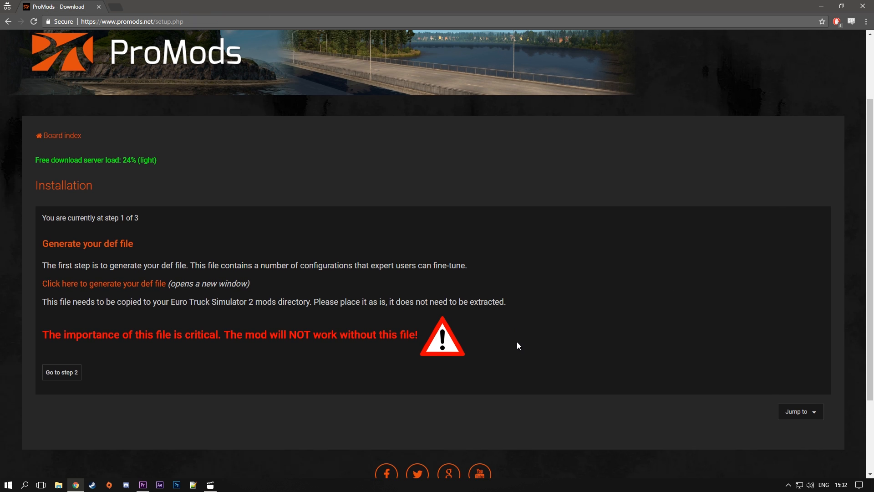
{"action": "left_click", "coordinate": [63, 372]}
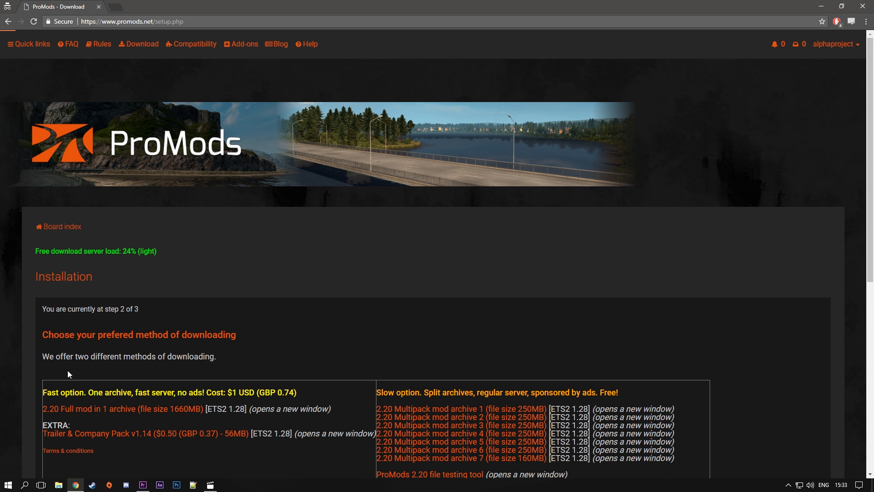
{"action": "scroll", "coordinate": [386, 274], "scroll_direction": "down", "scroll_amount": 1}
{"action": "scroll", "coordinate": [394, 284], "scroll_direction": "down", "scroll_amount": 3}
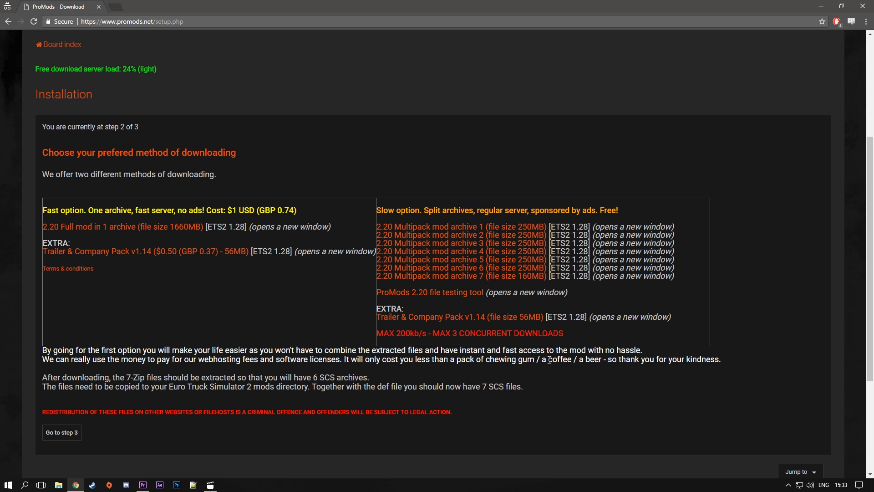
{"action": "left_click", "coordinate": [85, 227]}
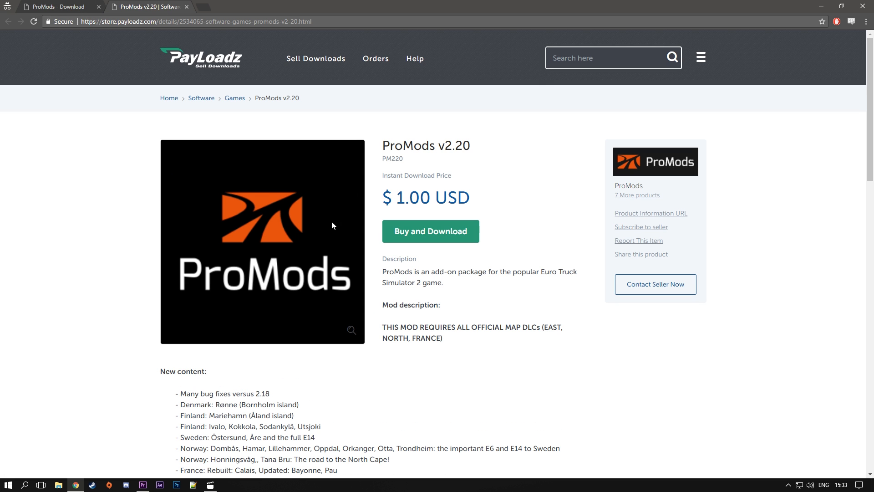
- Leave the paid store page and highlight the free download speed-limit warning
{"action": "left_click", "coordinate": [187, 7]}
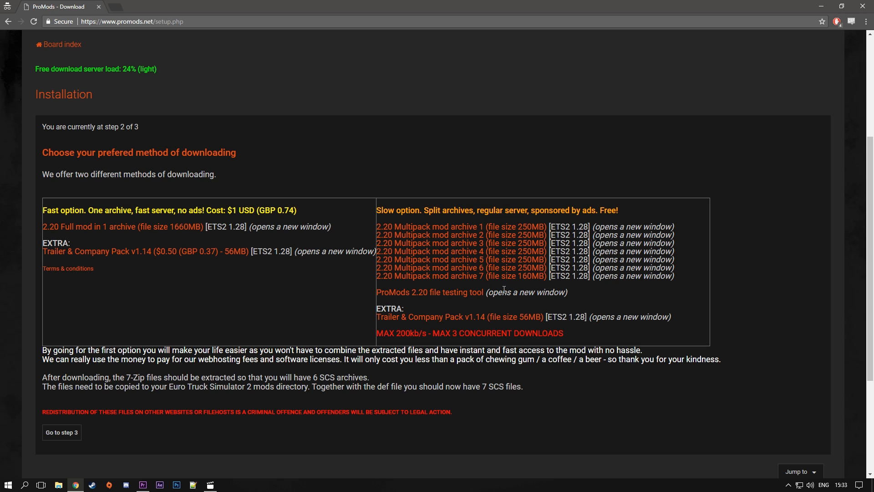
{"action": "left_click_drag", "start_coordinate": [377, 335], "coordinate": [541, 335]}
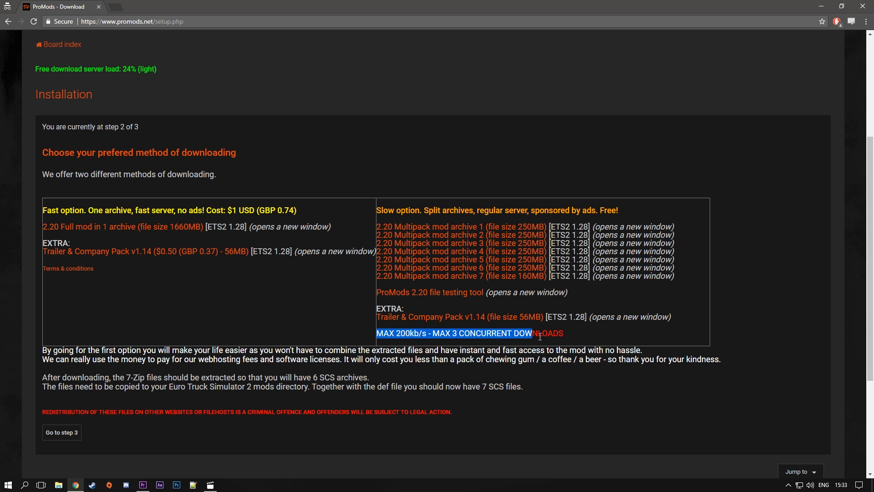
{"action": "left_click", "coordinate": [567, 334]}
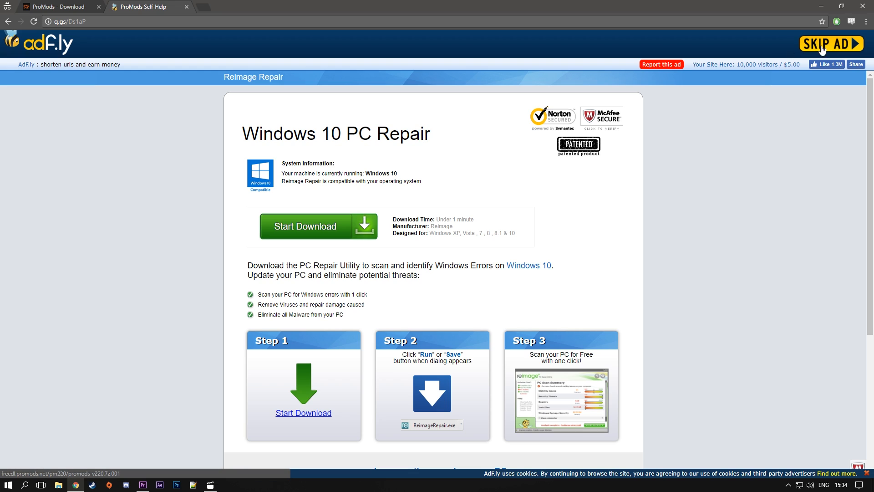
- Skip the adf.ly ad so archive part one starts downloading
{"action": "left_click", "coordinate": [825, 45]}
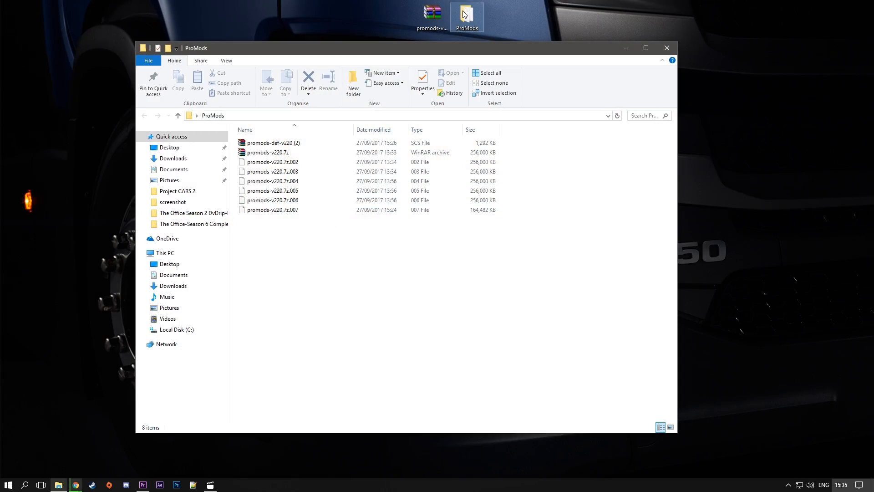
- Review the seven archive parts in the ProMods folder and select promods-v220.7z
{"action": "left_click_drag", "start_coordinate": [376, 55], "coordinate": [460, 40]}
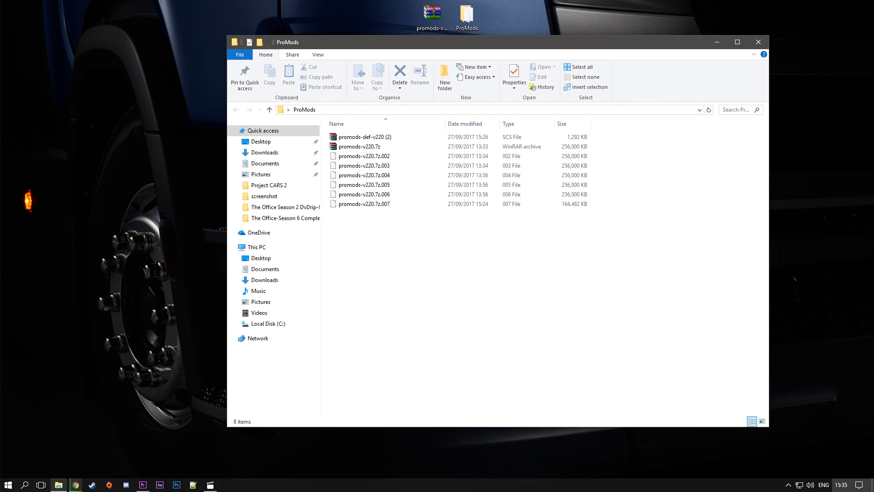
{"action": "left_click_drag", "start_coordinate": [384, 221], "coordinate": [410, 145]}
{"action": "left_click", "coordinate": [432, 228]}
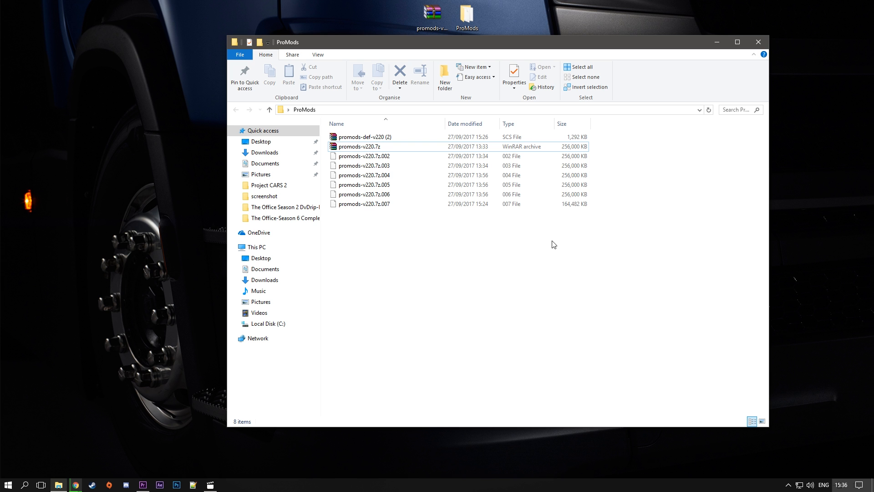
{"action": "left_click_drag", "start_coordinate": [392, 49], "coordinate": [353, 64]}
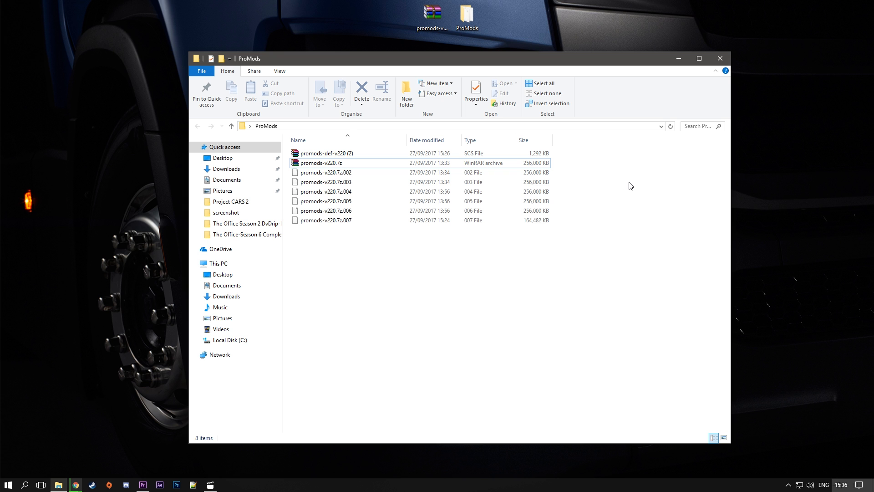
{"action": "left_click", "coordinate": [317, 165]}
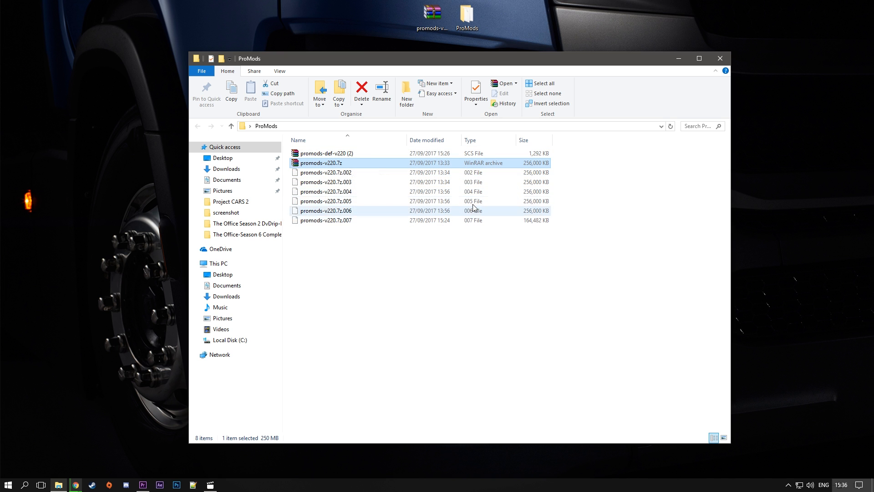
- Open promods-v220.7z in WinRAR and dismiss the license reminder
{"action": "double_click", "coordinate": [319, 165]}
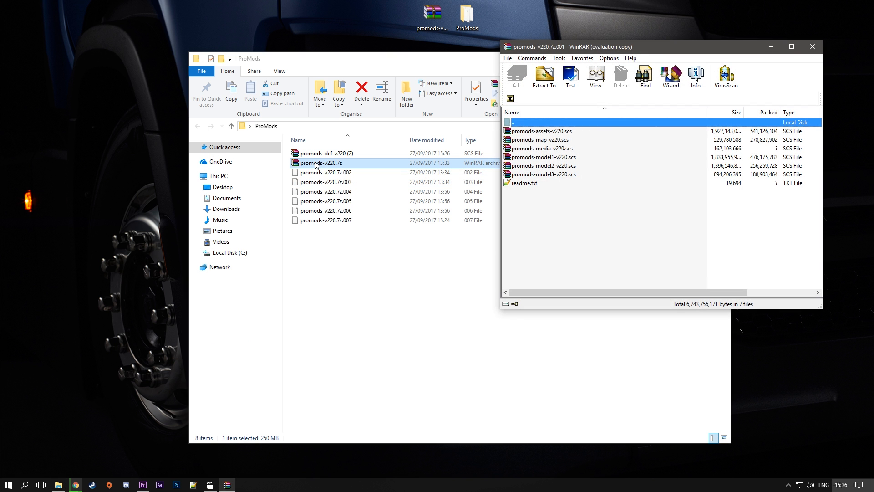
{"action": "left_click", "coordinate": [733, 144]}
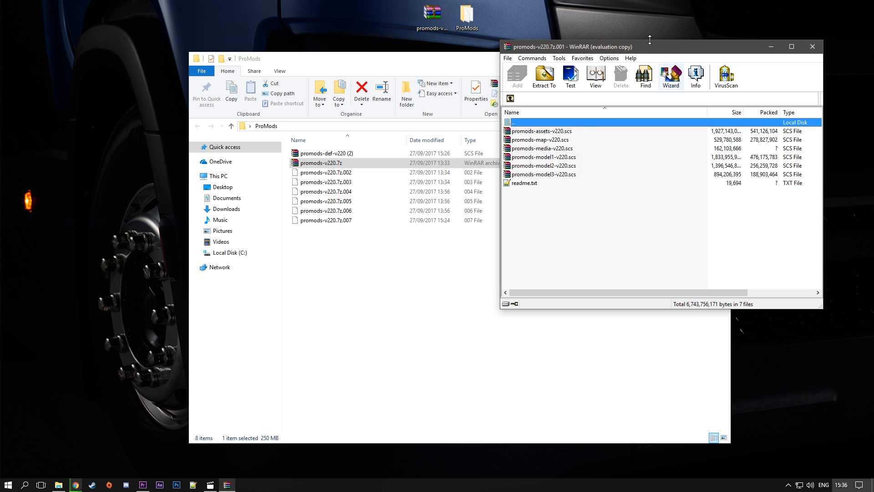
{"action": "left_click_drag", "start_coordinate": [635, 48], "coordinate": [611, 31]}
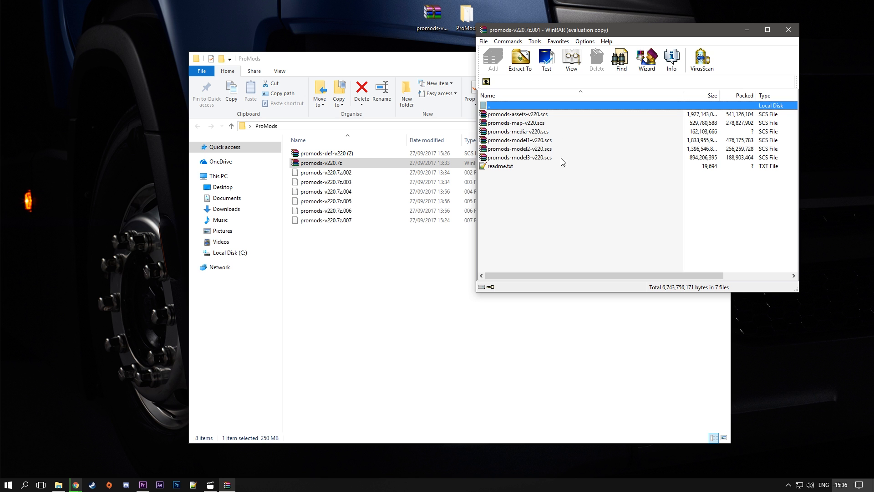
- Select all seven archive files and drag them into the ProMods folder to extract
{"action": "left_click_drag", "start_coordinate": [564, 179], "coordinate": [534, 119]}
{"action": "left_click", "coordinate": [600, 192]}
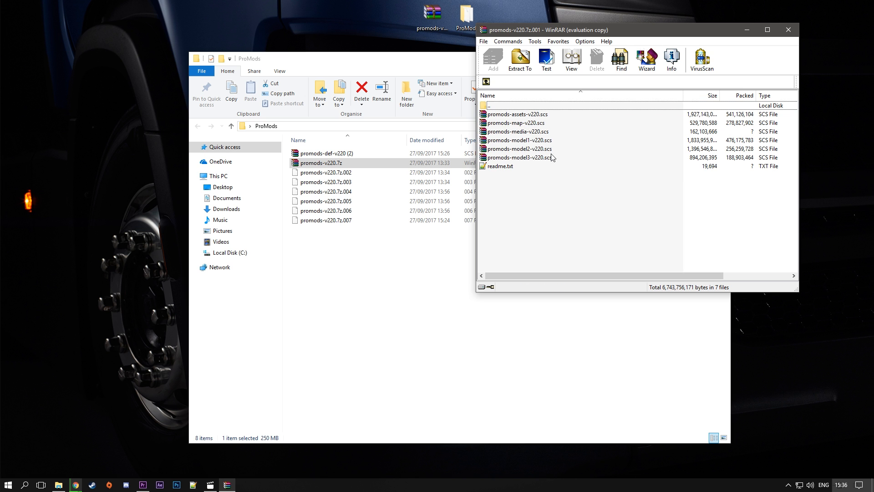
{"action": "left_click_drag", "start_coordinate": [575, 195], "coordinate": [504, 113]}
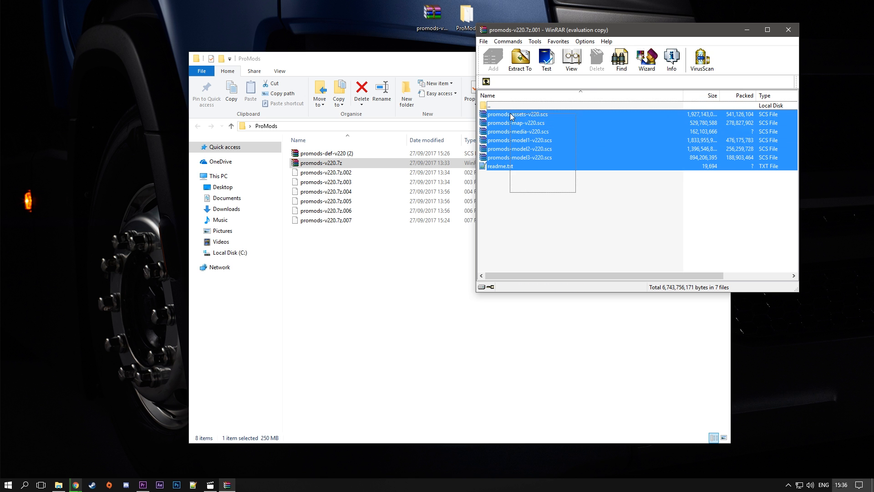
{"action": "left_click_drag", "start_coordinate": [503, 143], "coordinate": [431, 281]}
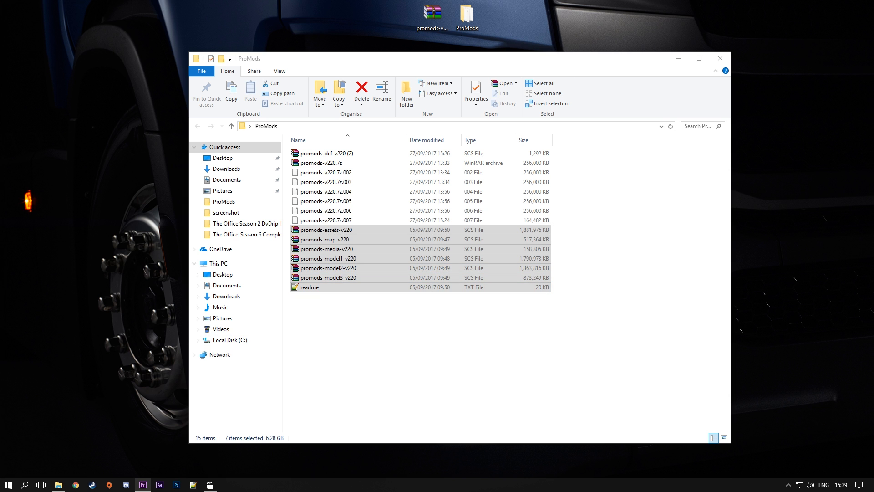
- Select the six ProMods .scs package files and head to Documents
{"action": "left_click", "coordinate": [348, 346]}
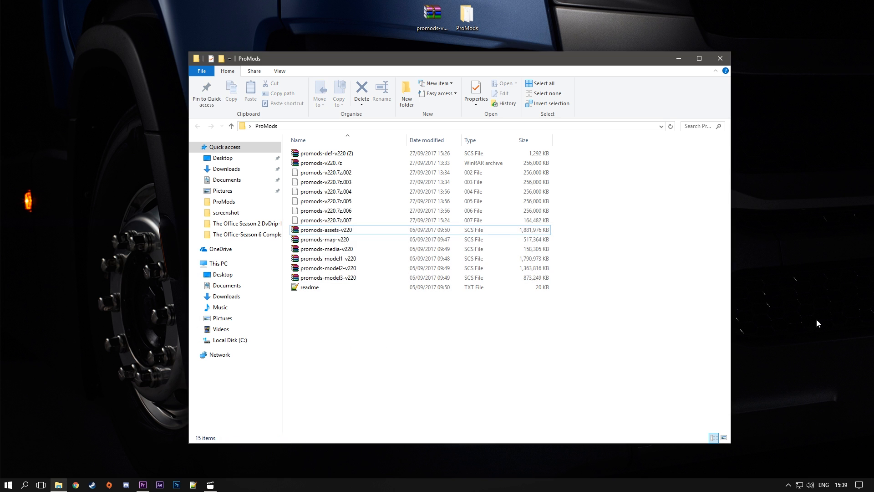
{"action": "left_click_drag", "start_coordinate": [574, 283], "coordinate": [321, 232]}
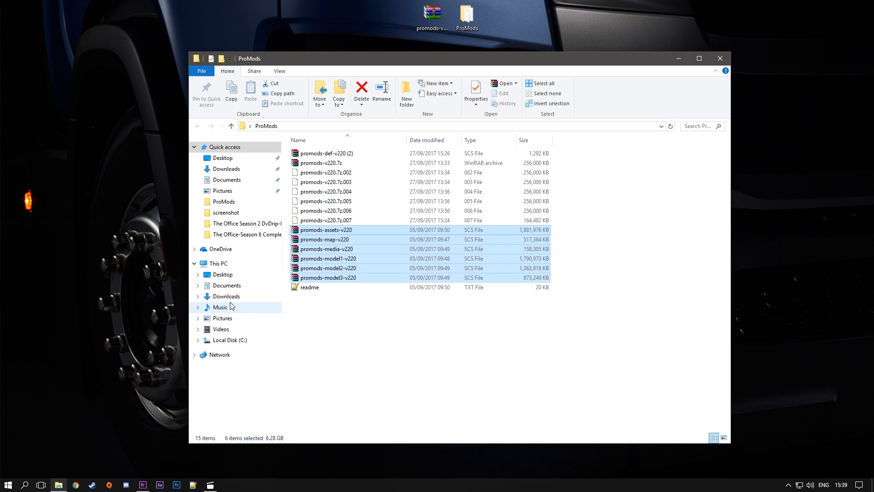
{"action": "left_click", "coordinate": [226, 286]}
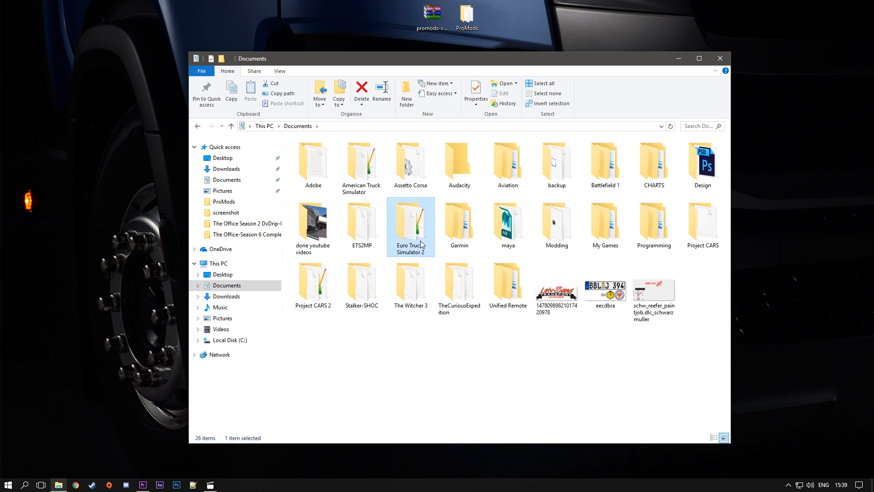
- Open Euro Truck Simulator 2 > mod and select the ProMods files now inside it
{"action": "double_click", "coordinate": [420, 241]}
{"action": "double_click", "coordinate": [307, 153]}
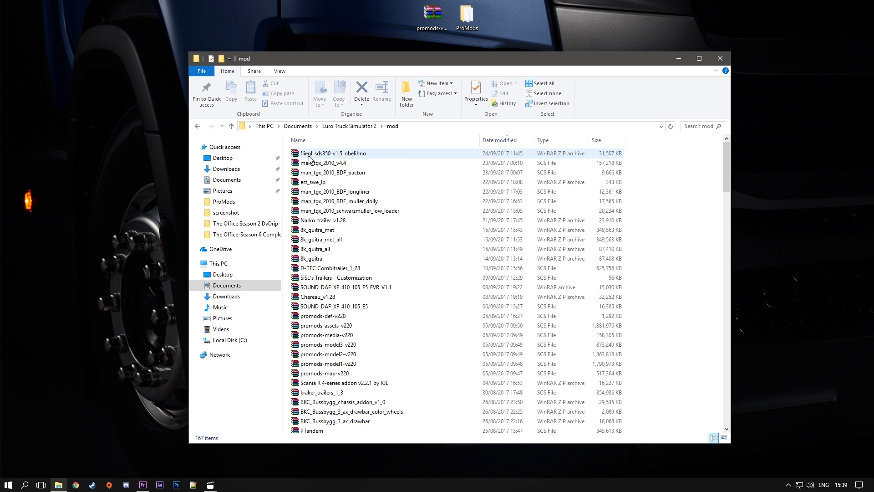
{"action": "left_click_drag", "start_coordinate": [646, 314], "coordinate": [307, 375]}
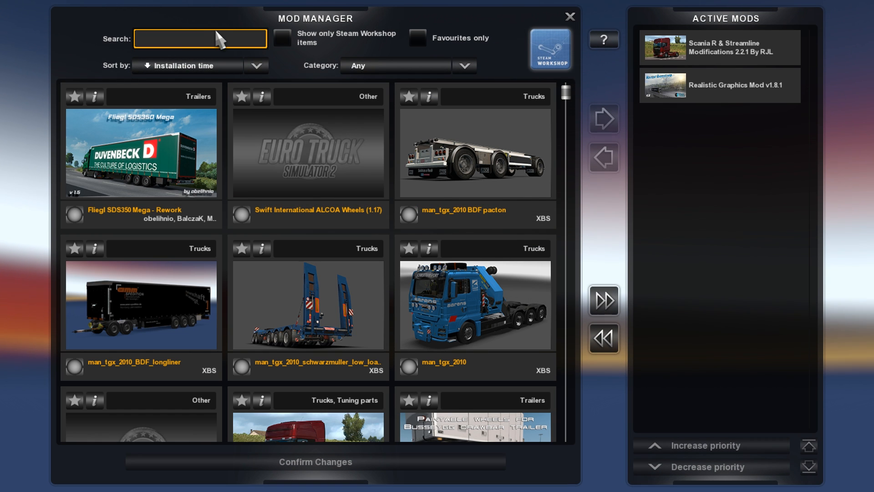
{"action": "type", "text": "promods"}
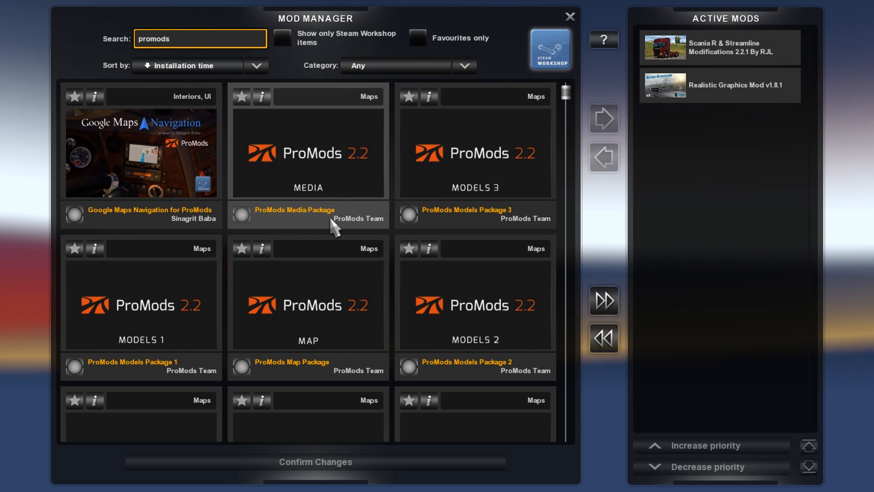
{"action": "scroll", "coordinate": [342, 273], "scroll_direction": "down", "scroll_amount": 5}
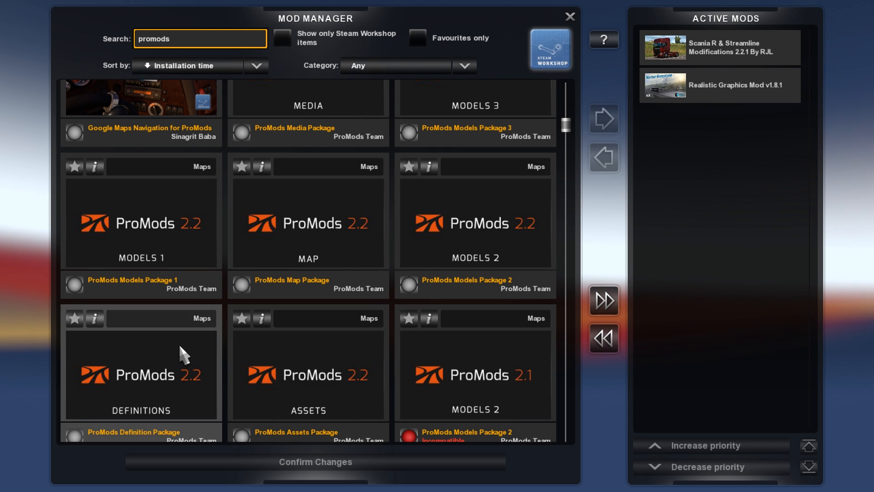
- Activate the ProMods Assets, Media and Models Package 3 mods
{"action": "double_click", "coordinate": [296, 403]}
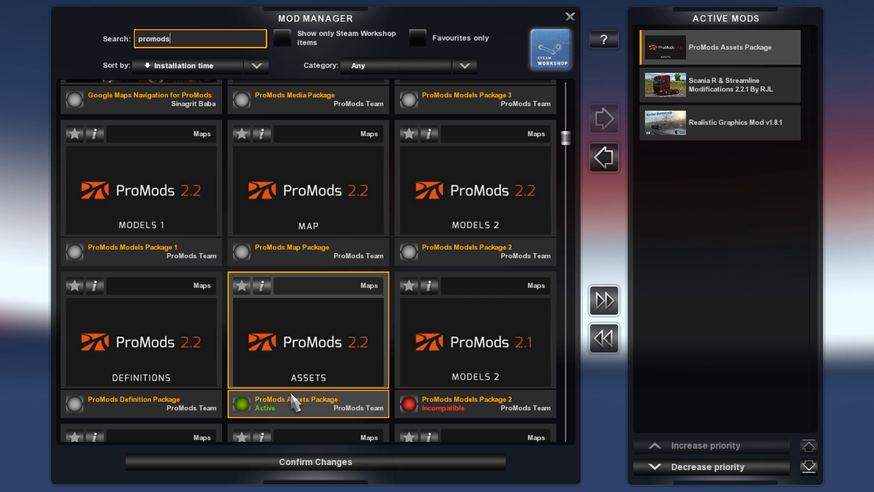
{"action": "scroll", "coordinate": [342, 239], "scroll_direction": "up", "scroll_amount": 3}
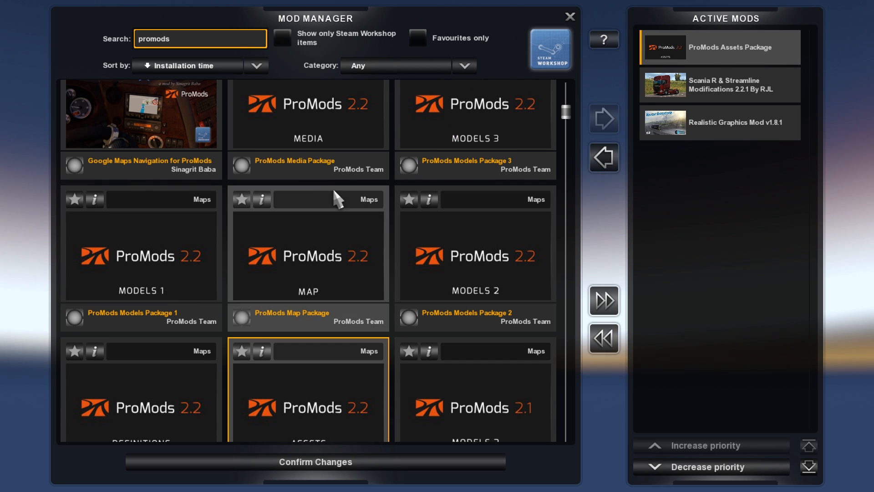
{"action": "double_click", "coordinate": [292, 158]}
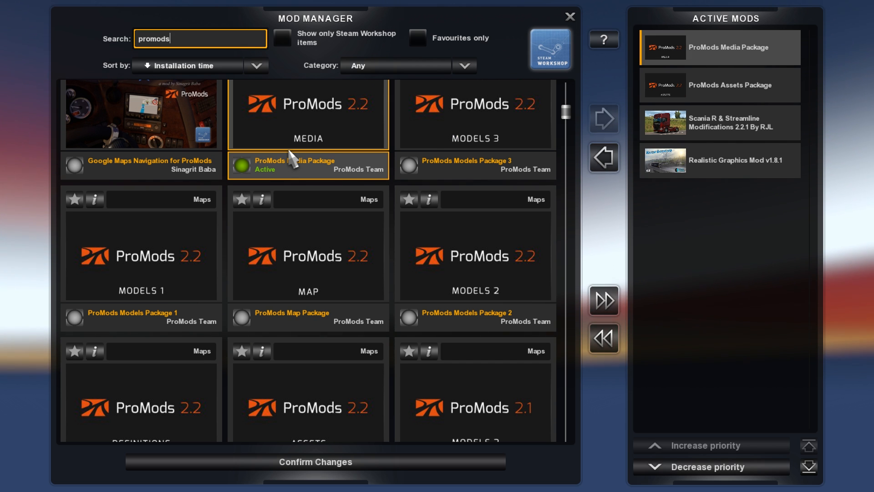
{"action": "scroll", "coordinate": [335, 205], "scroll_direction": "down", "scroll_amount": 2}
{"action": "scroll", "coordinate": [273, 342], "scroll_direction": "up", "scroll_amount": 1}
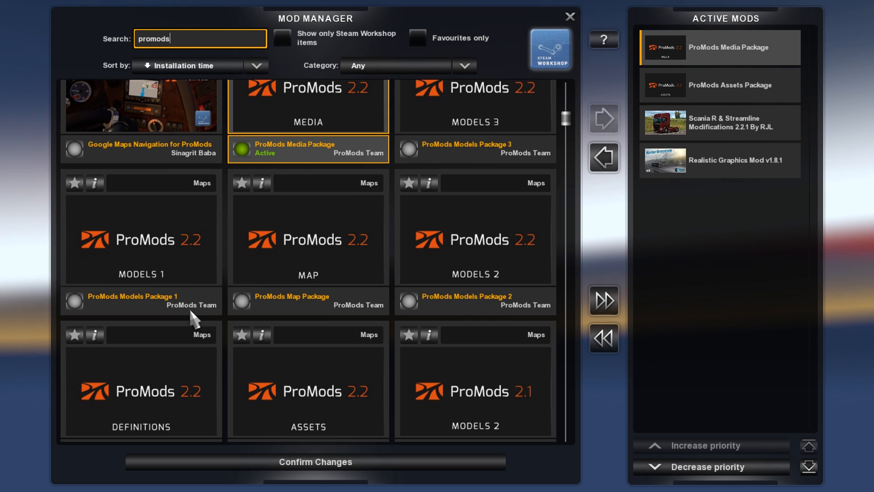
{"action": "double_click", "coordinate": [478, 148]}
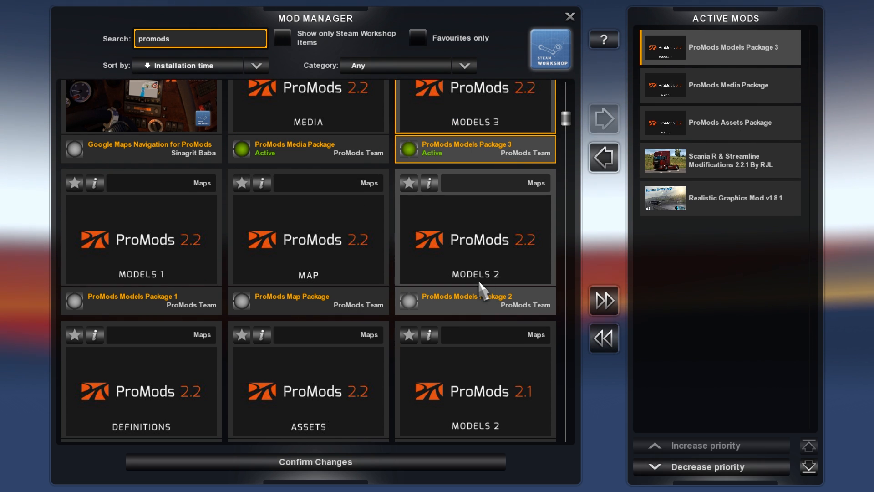
{"action": "left_click", "coordinate": [479, 300]}
- Activate Models Packages 2 and 1 and the Map Package, then confirm the changes
{"action": "left_click", "coordinate": [189, 248]}
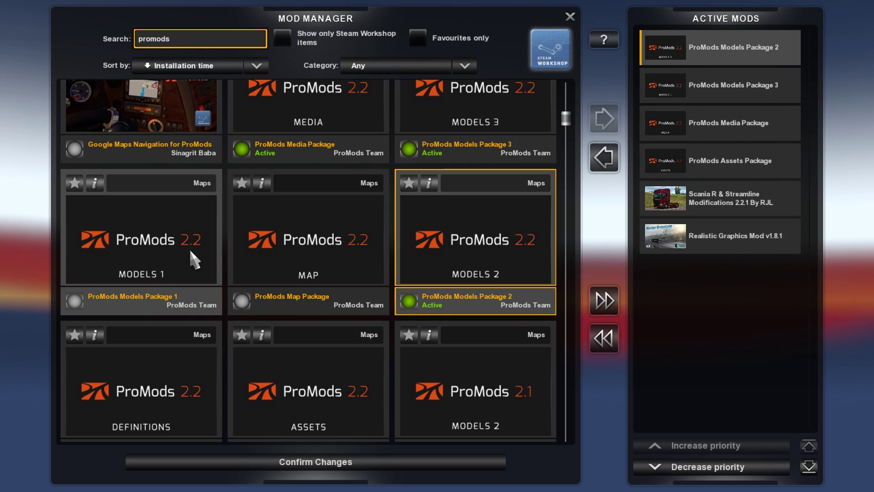
{"action": "double_click", "coordinate": [137, 245]}
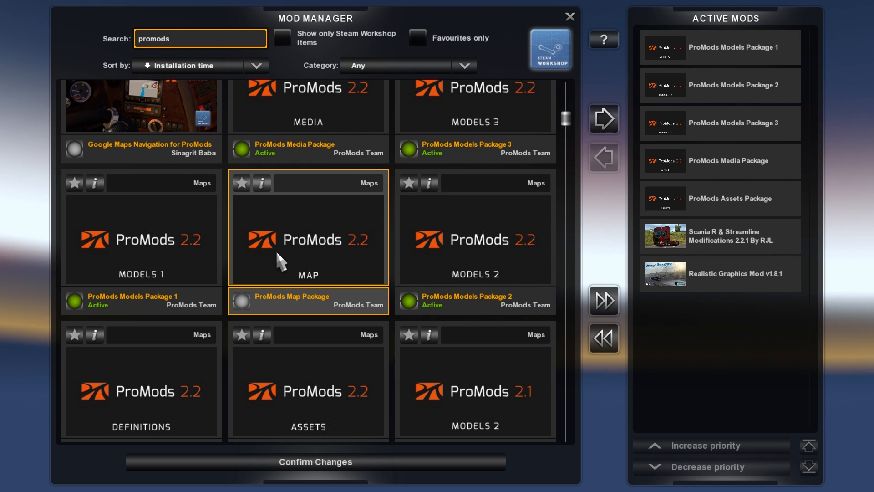
{"action": "double_click", "coordinate": [274, 250]}
{"action": "scroll", "coordinate": [275, 249], "scroll_direction": "down", "scroll_amount": 1}
{"action": "scroll", "coordinate": [237, 375], "scroll_direction": "down", "scroll_amount": 1}
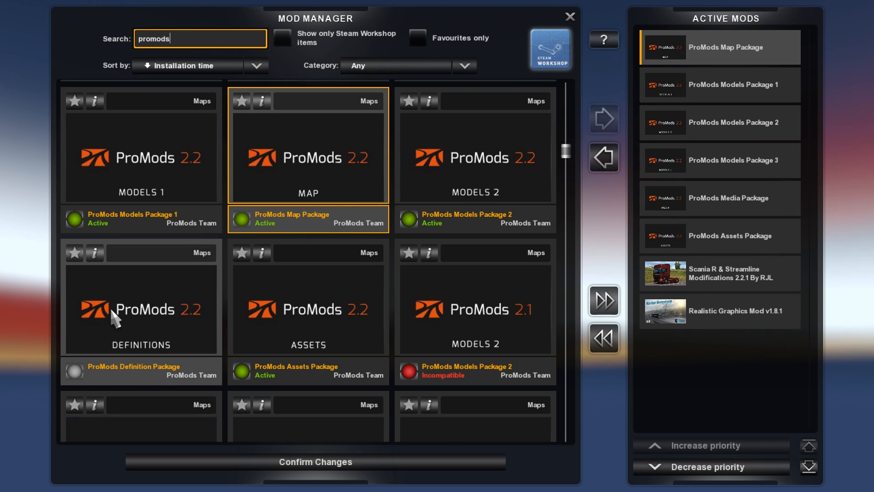
{"action": "scroll", "coordinate": [114, 318], "scroll_direction": "up", "scroll_amount": 1}
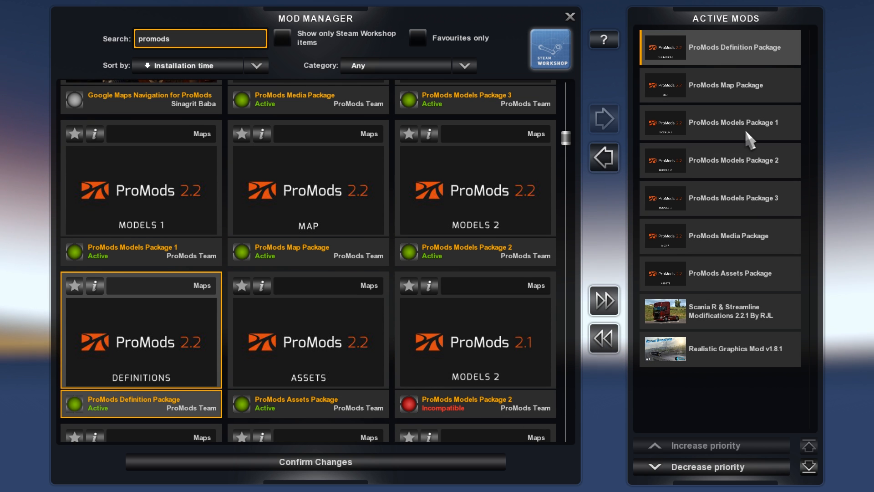
{"action": "left_click", "coordinate": [305, 464]}
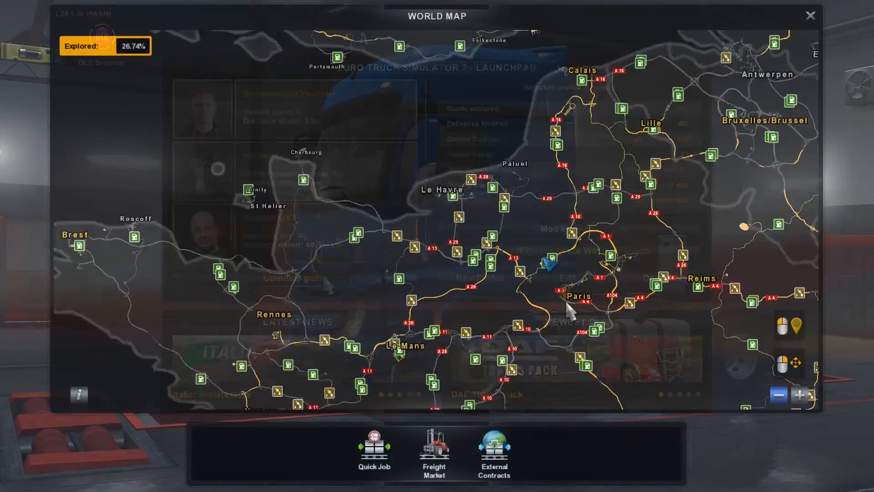
{"action": "scroll", "coordinate": [570, 310], "scroll_direction": "down", "scroll_amount": 3}
{"action": "scroll", "coordinate": [570, 309], "scroll_direction": "down", "scroll_amount": 3}
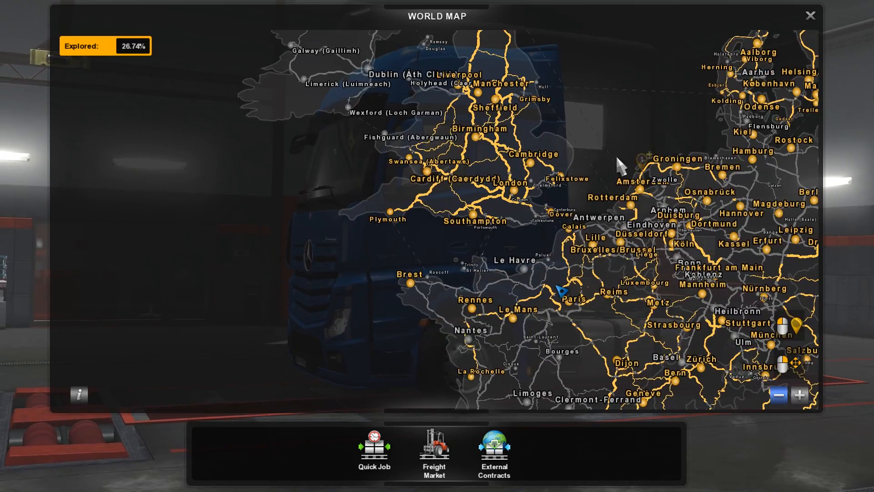
- Pan the world map across Scotland, Norway, France, Spain, Italy and the British Isles
{"action": "mouse_move", "coordinate": [618, 164]}
{"action": "left_mouse_down"}
{"action": "mouse_move", "coordinate": [610, 261]}
{"action": "mouse_move", "coordinate": [465, 354]}
{"action": "mouse_move", "coordinate": [268, 371]}
{"action": "mouse_move", "coordinate": [164, 447]}
{"action": "mouse_move", "coordinate": [108, 325]}
{"action": "mouse_move", "coordinate": [155, 43]}
{"action": "left_mouse_up"}
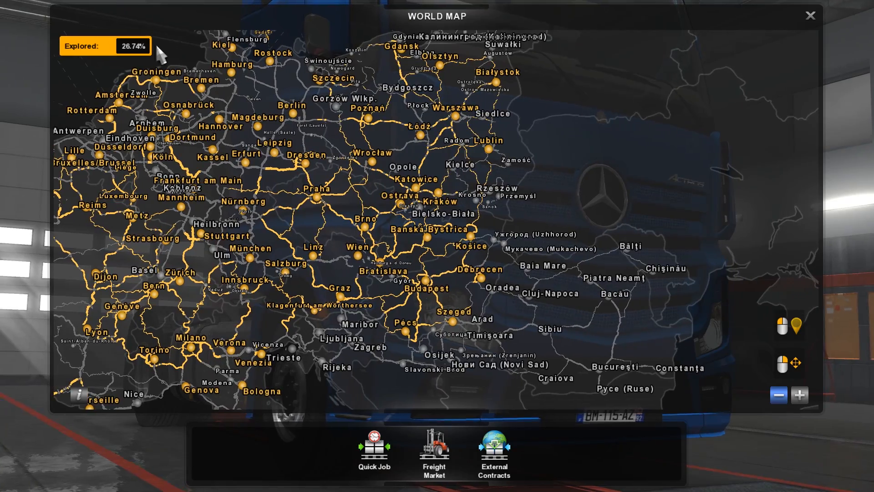
{"action": "mouse_move", "coordinate": [509, 390]}
{"action": "left_mouse_down"}
{"action": "mouse_move", "coordinate": [696, 267]}
{"action": "mouse_move", "coordinate": [871, 315]}
{"action": "mouse_move", "coordinate": [866, 335]}
{"action": "left_mouse_up"}
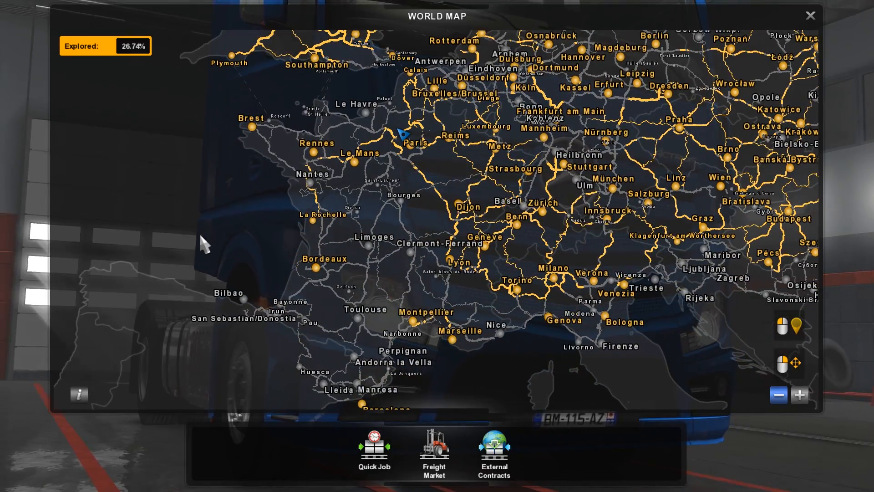
{"action": "mouse_move", "coordinate": [194, 185]}
{"action": "left_mouse_down"}
{"action": "mouse_move", "coordinate": [158, 361]}
{"action": "mouse_move", "coordinate": [156, 486]}
{"action": "left_mouse_up"}
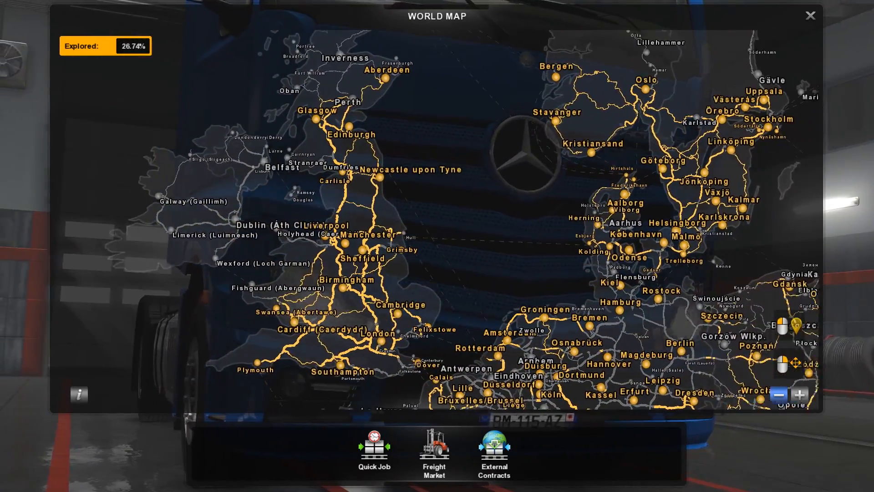